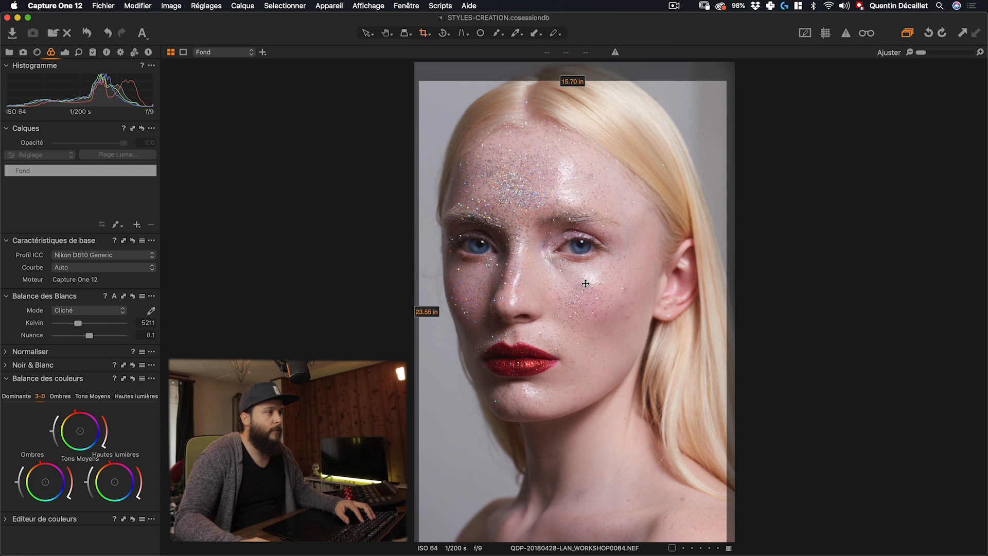
Step: Shift the crop framing on the portrait slightly and apply it
{"action": "key", "text": "b"}
{"action": "mouse_move", "coordinate": [585, 283]}
{"action": "left_mouse_down"}
{"action": "mouse_move", "coordinate": [582, 268]}
{"action": "mouse_move", "coordinate": [587, 304]}
{"action": "left_mouse_up"}
{"action": "key", "text": "v"}
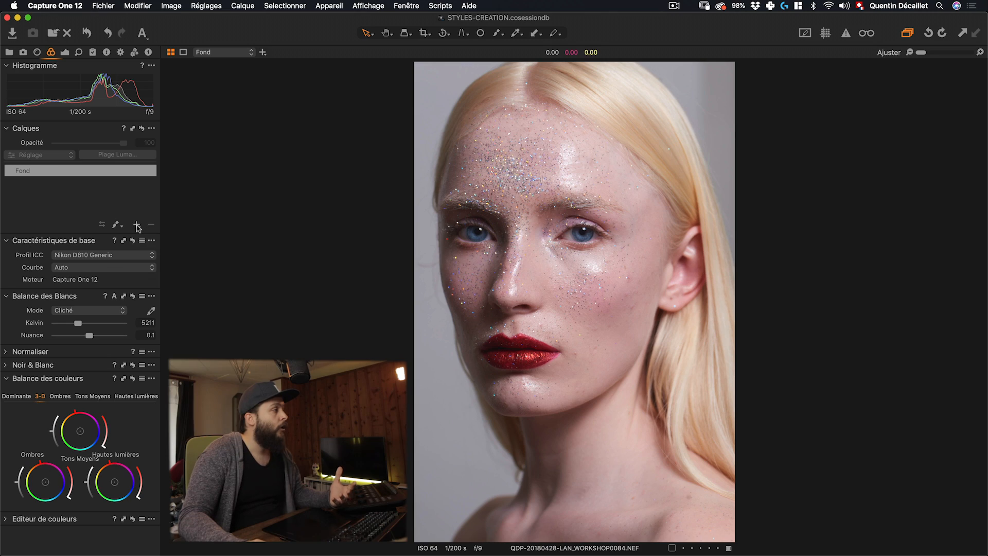
Step: Add a new filled adjustment layer above the background and name it RAL
{"action": "left_click", "coordinate": [136, 225]}
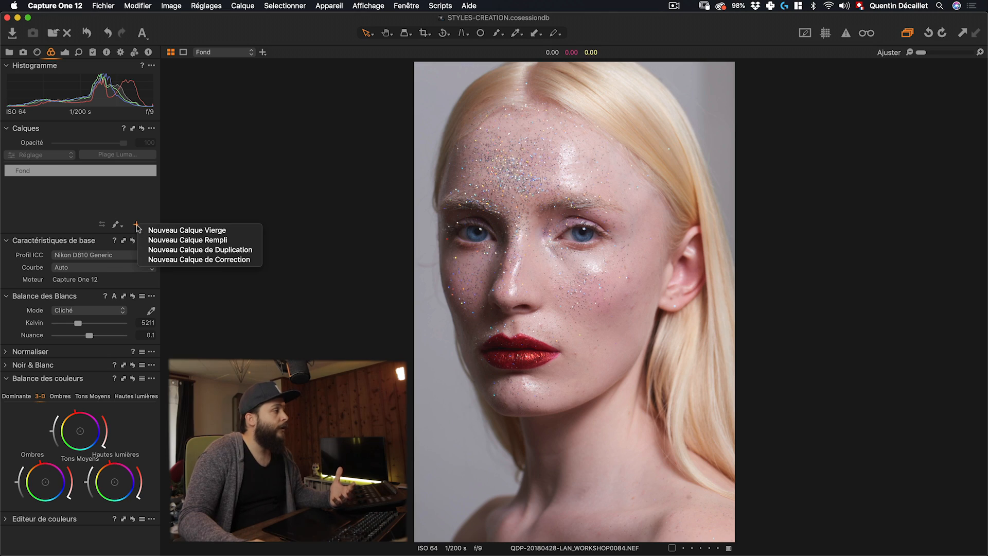
{"action": "left_click", "coordinate": [186, 241]}
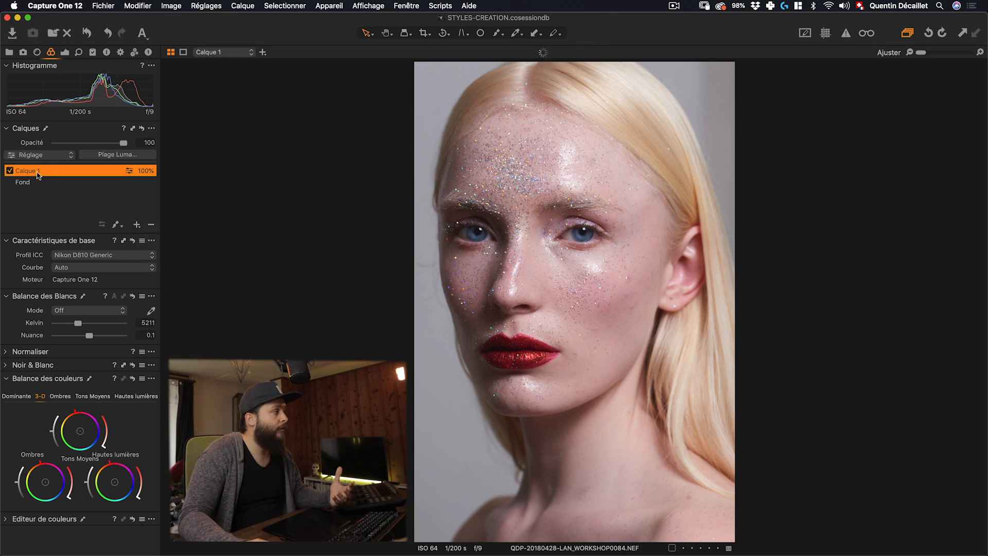
{"action": "double_click", "coordinate": [37, 172]}
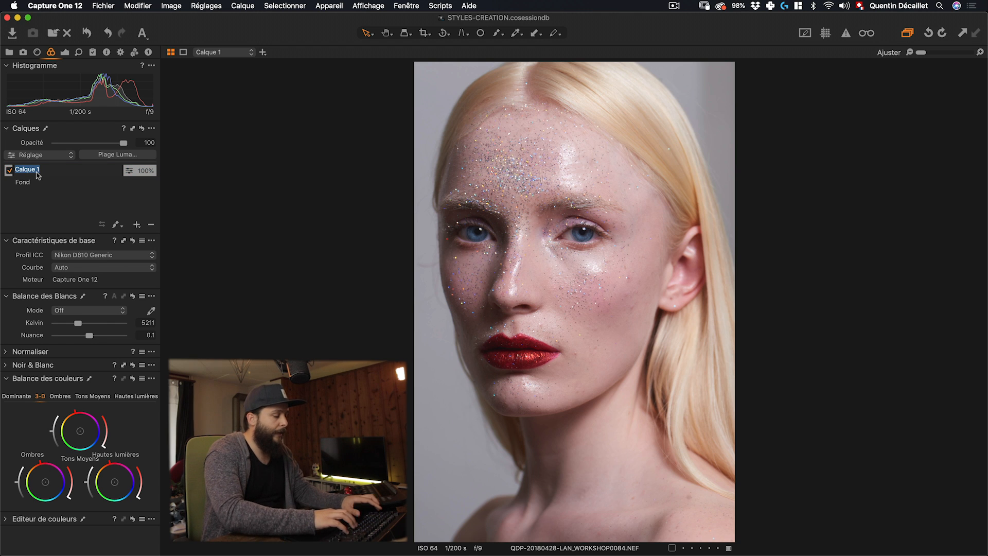
{"action": "type", "text": "RAL"}
{"action": "key", "text": "Return"}
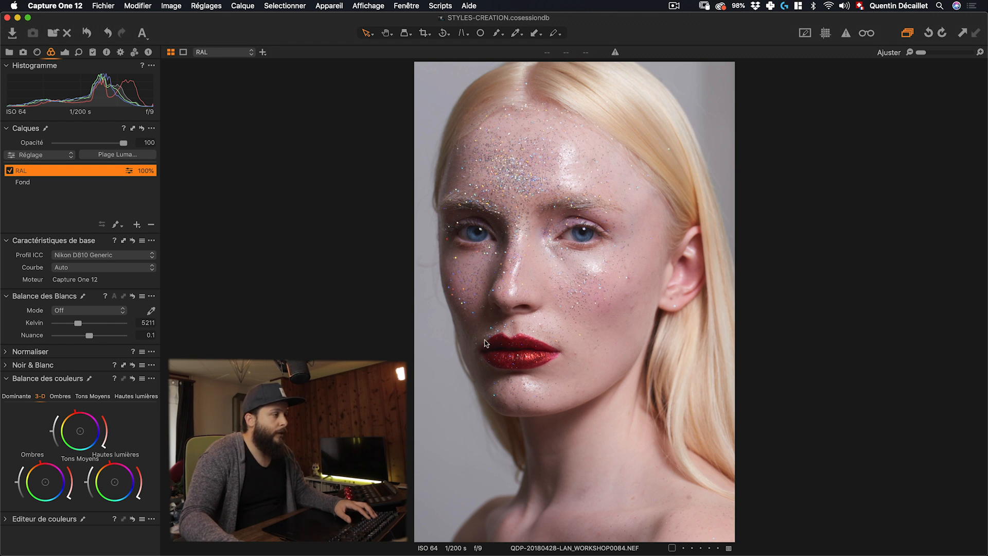
Step: Show only the Color Editor among the tools and sample the red of the lips in its skin tone mode
{"action": "left_click", "coordinate": [4, 520], "text": "alt"}
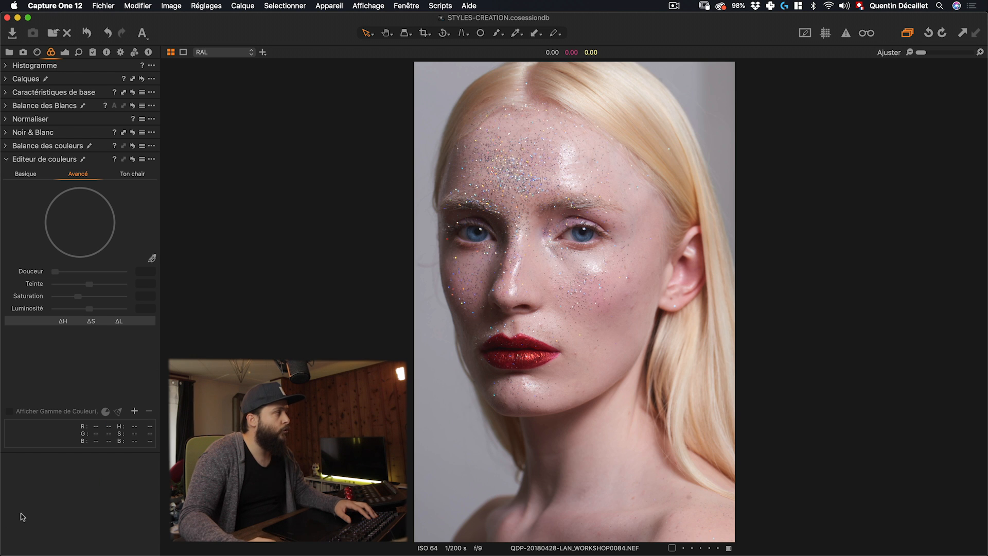
{"action": "left_click", "coordinate": [135, 175]}
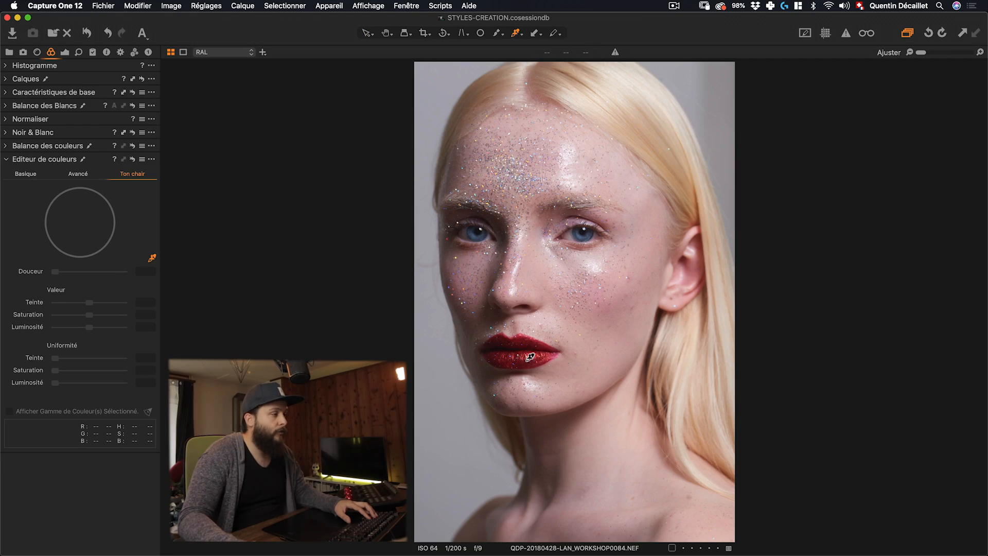
{"action": "left_click", "coordinate": [529, 358]}
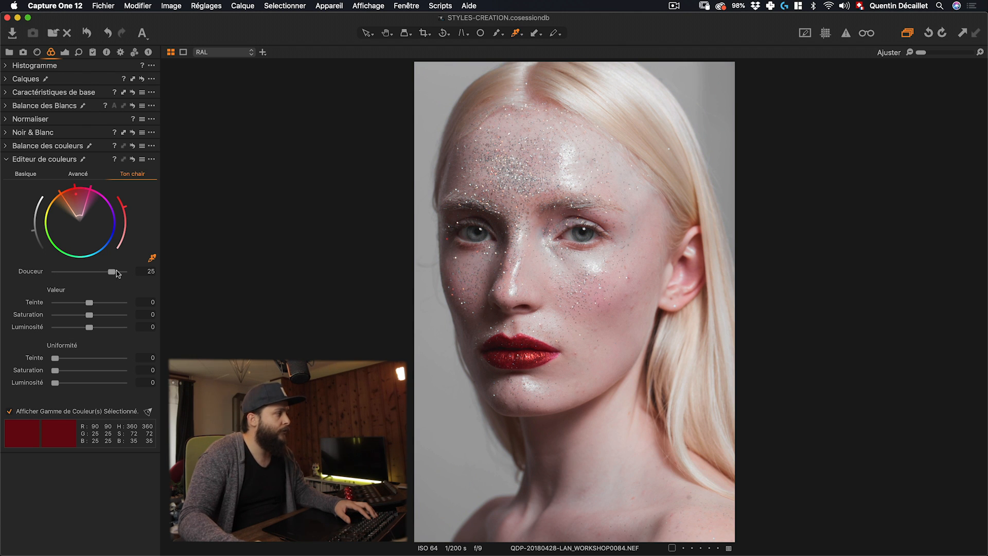
Step: Narrow the sampled red range to the lips with smoothness 7.7 and a tighter saturation limit, and hide the selected-range preview
{"action": "left_click_drag", "start_coordinate": [111, 275], "coordinate": [90, 275]}
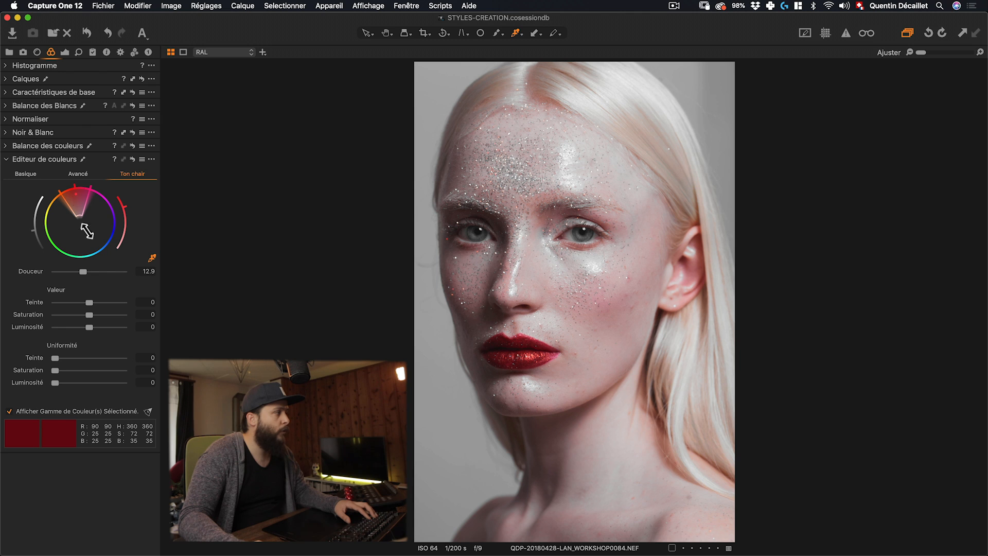
{"action": "left_click_drag", "start_coordinate": [83, 273], "coordinate": [71, 273]}
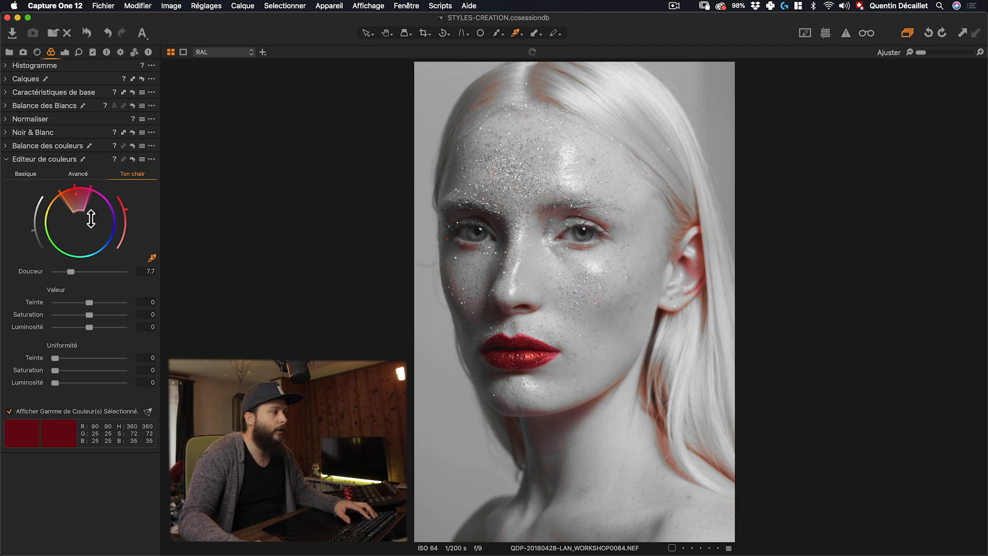
{"action": "left_click_drag", "start_coordinate": [91, 221], "coordinate": [91, 216]}
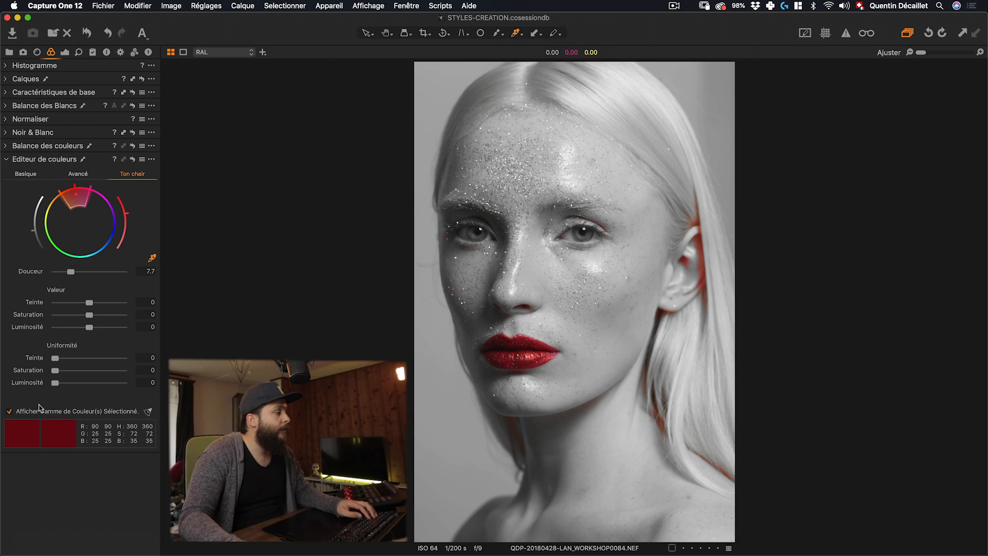
{"action": "left_click", "coordinate": [37, 412]}
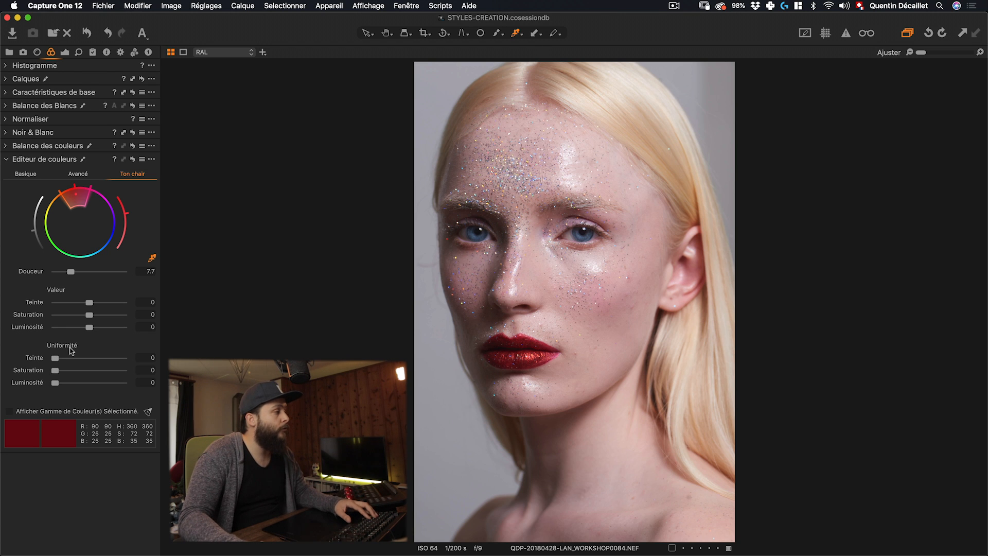
Step: Even out the lip colour with uniformity values of hue 70.5, saturation 44.3 and lightness 37.9, comparing before and after
{"action": "left_click_drag", "start_coordinate": [55, 361], "coordinate": [101, 365]}
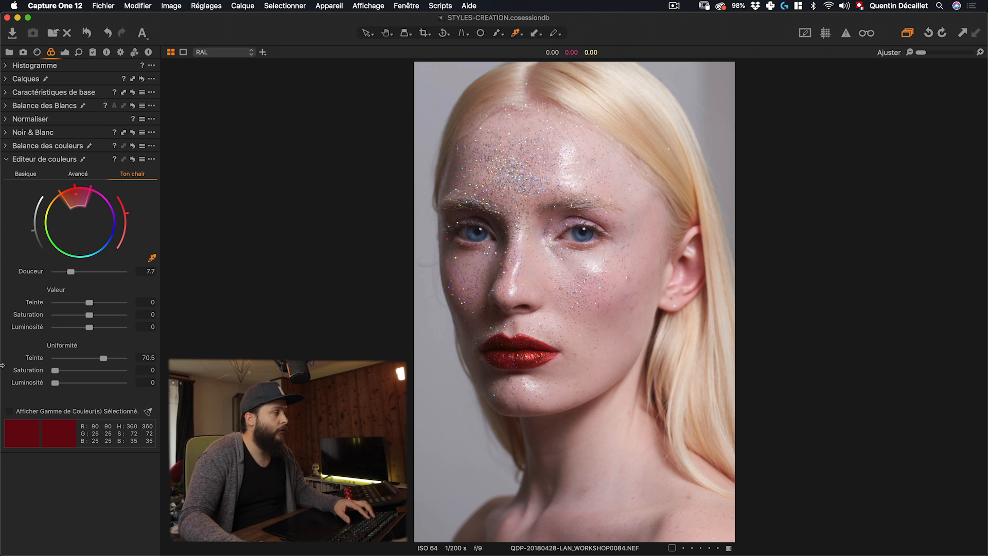
{"action": "left_click", "coordinate": [133, 160]}
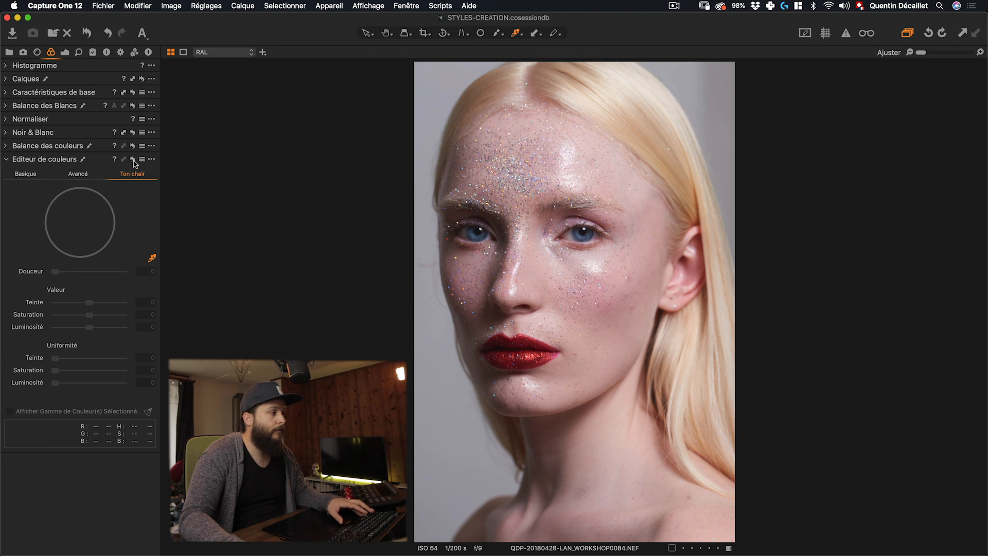
{"action": "key", "text": "super+z"}
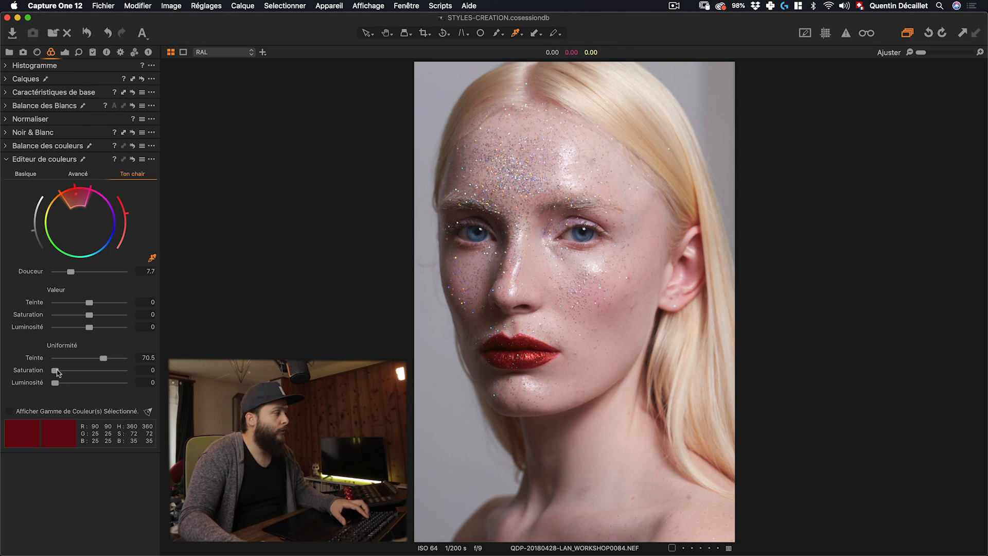
{"action": "left_click_drag", "start_coordinate": [64, 373], "coordinate": [87, 374]}
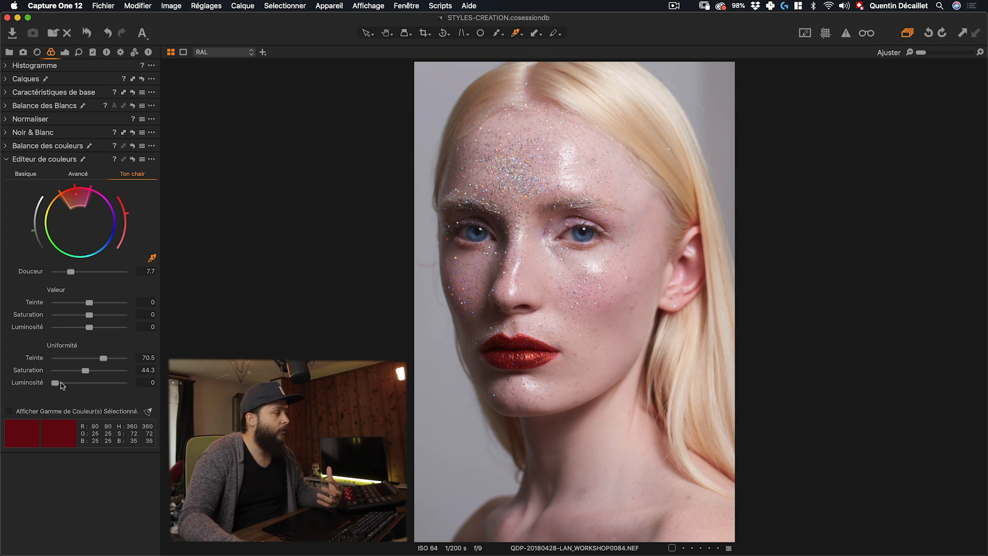
{"action": "left_click_drag", "start_coordinate": [61, 387], "coordinate": [84, 389]}
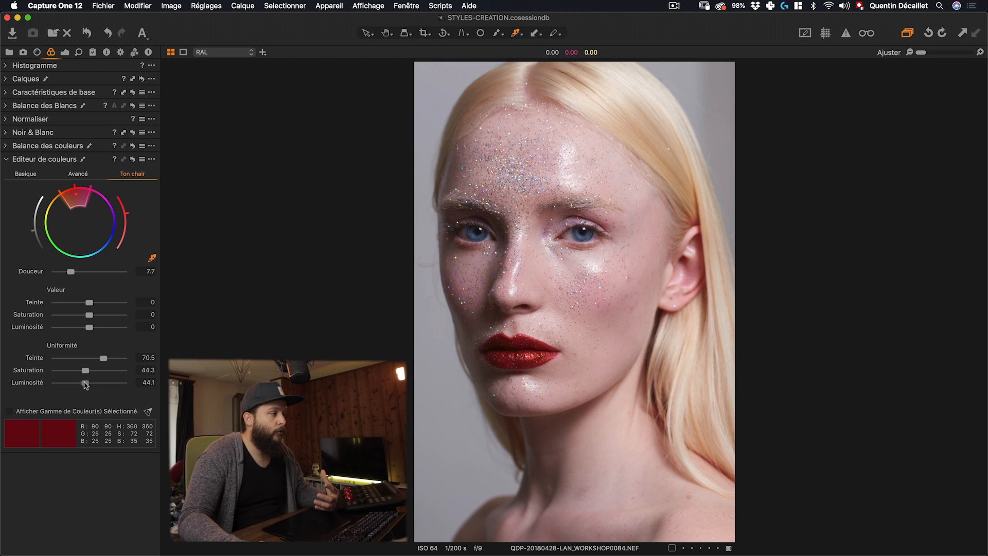
{"action": "left_click_drag", "start_coordinate": [86, 386], "coordinate": [134, 383]}
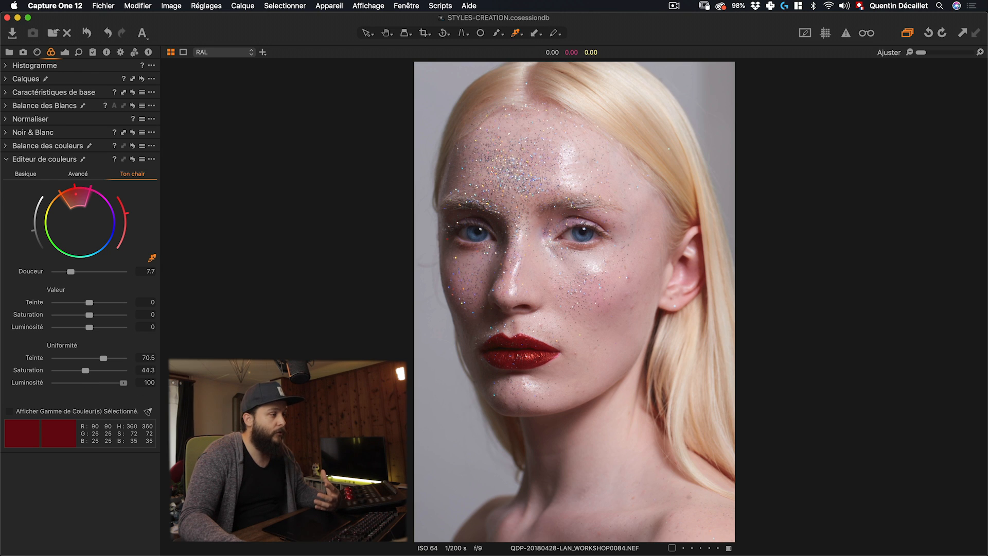
{"action": "left_click_drag", "start_coordinate": [122, 383], "coordinate": [79, 387]}
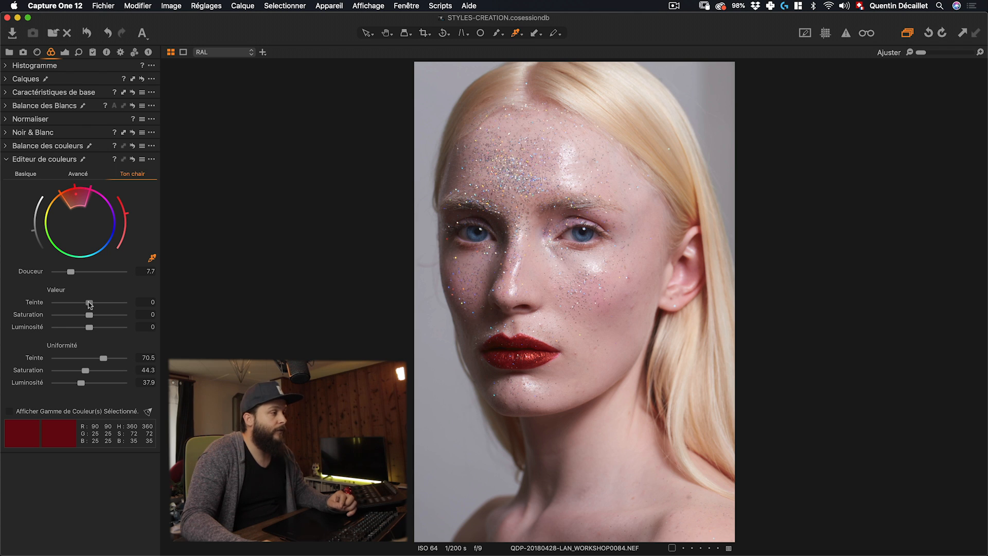
Step: Shift the lip colour to hue -1.8, saturation 10.8 and lightness -2, and compare it with the unedited version
{"action": "mouse_move", "coordinate": [90, 305]}
{"action": "left_mouse_down"}
{"action": "mouse_move", "coordinate": [43, 303]}
{"action": "mouse_move", "coordinate": [245, 304]}
{"action": "mouse_move", "coordinate": [86, 312]}
{"action": "left_mouse_up"}
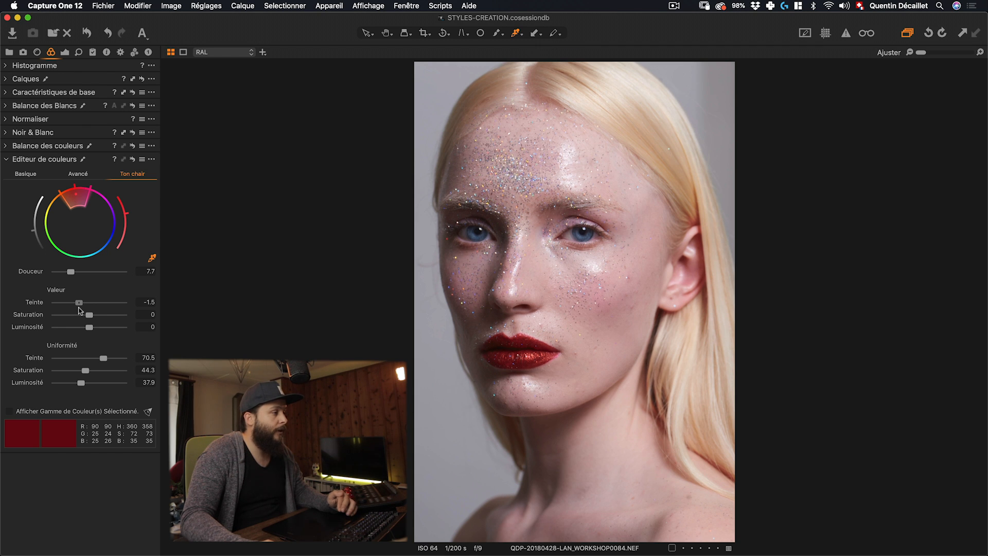
{"action": "left_click_drag", "start_coordinate": [76, 307], "coordinate": [76, 308]}
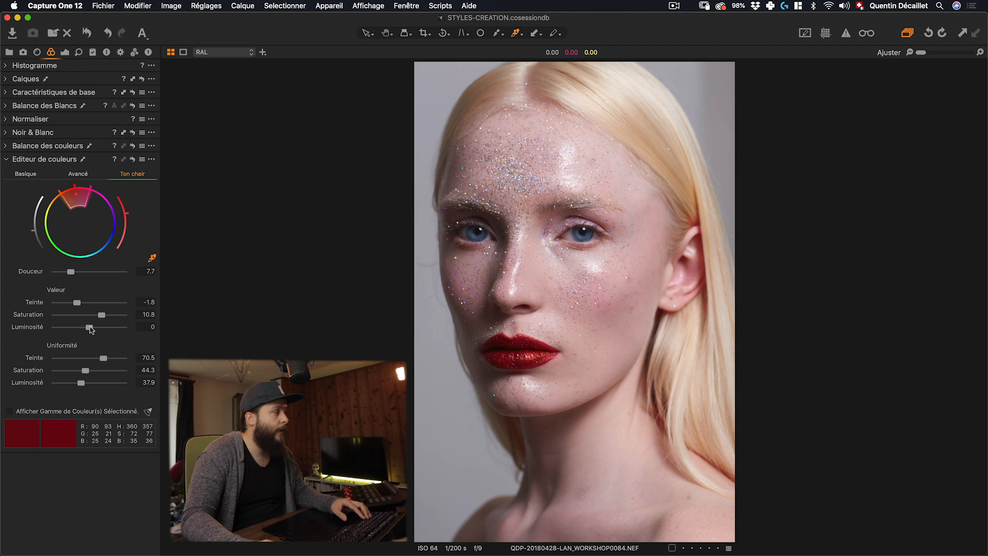
{"action": "left_click_drag", "start_coordinate": [89, 328], "coordinate": [83, 329]}
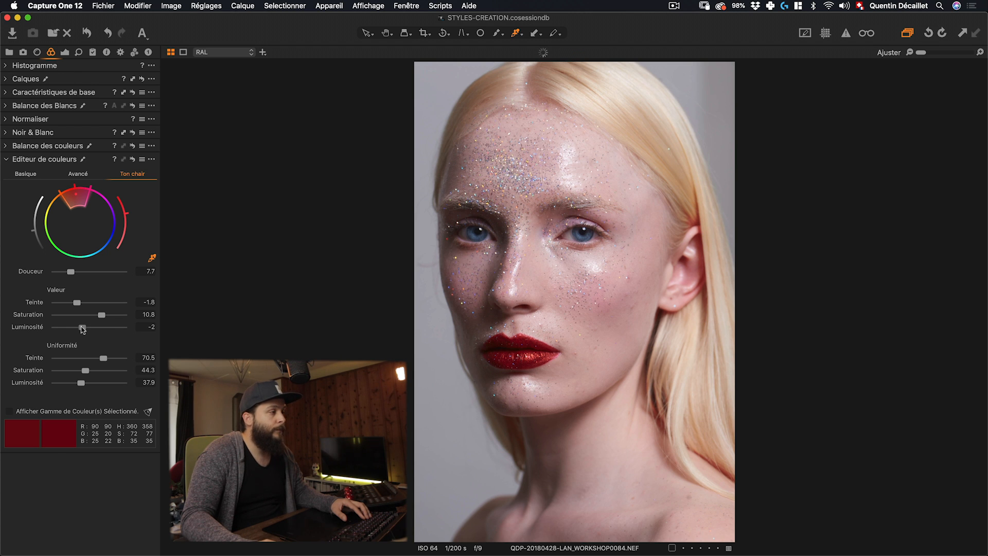
{"action": "left_click", "coordinate": [132, 160]}
{"action": "key", "text": "super+z"}
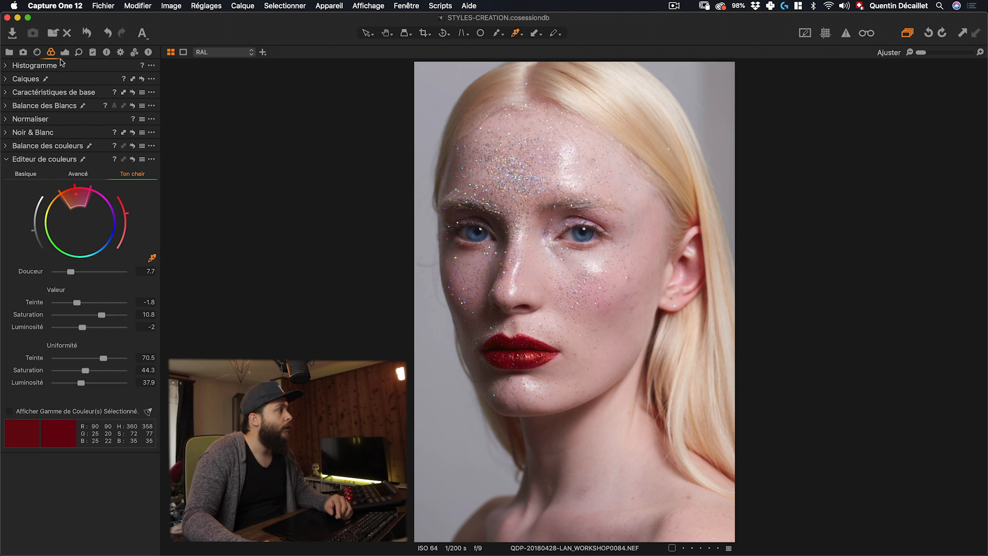
Step: Reset the RAL layer's mask and brush a new one over the lips only, checking its coverage and effect
{"action": "left_click", "coordinate": [8, 80]}
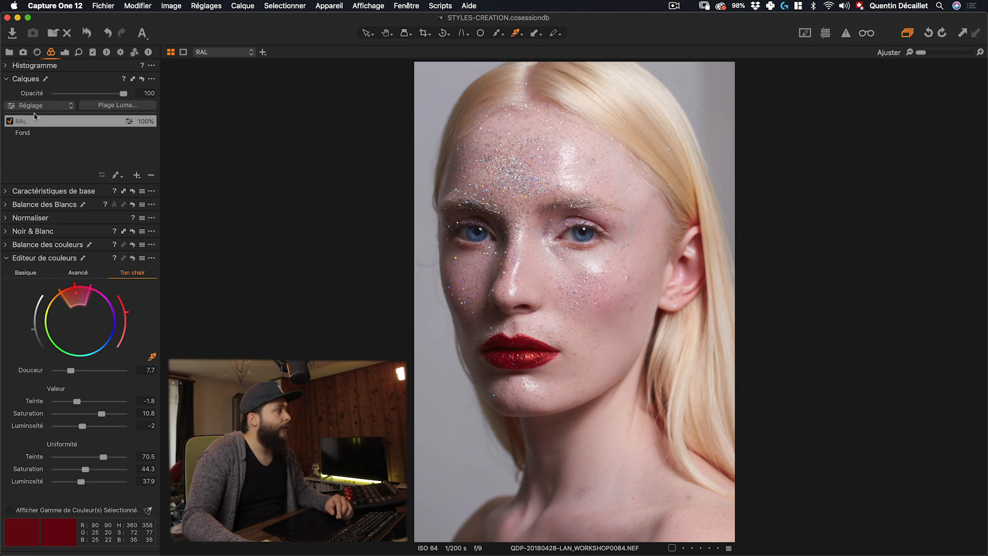
{"action": "right_click", "coordinate": [61, 121]}
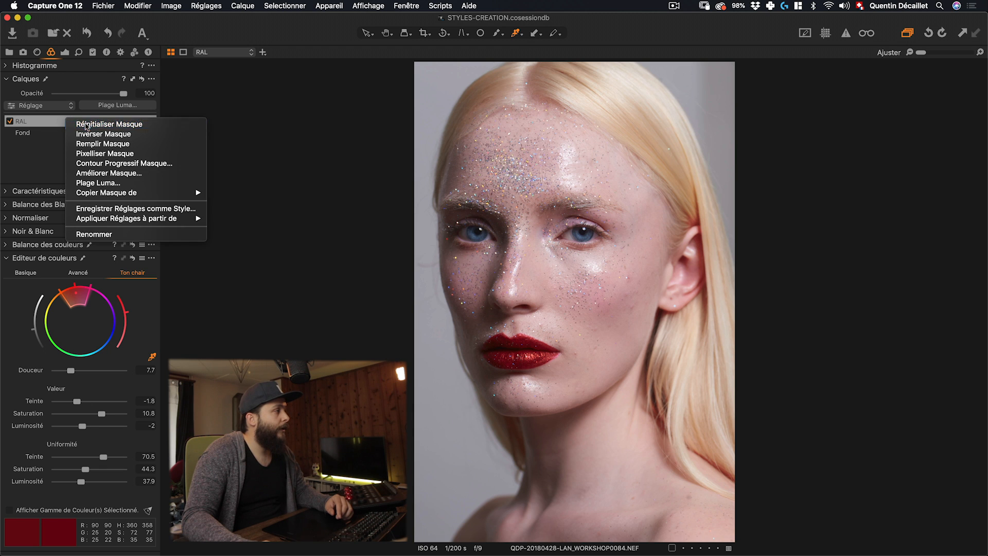
{"action": "left_click", "coordinate": [84, 124]}
{"action": "key", "text": "b"}
{"action": "mouse_move", "coordinate": [543, 357]}
{"action": "left_mouse_down"}
{"action": "mouse_move", "coordinate": [490, 354]}
{"action": "mouse_move", "coordinate": [523, 346]}
{"action": "mouse_move", "coordinate": [508, 355]}
{"action": "left_mouse_up"}
{"action": "right_click", "coordinate": [508, 355]}
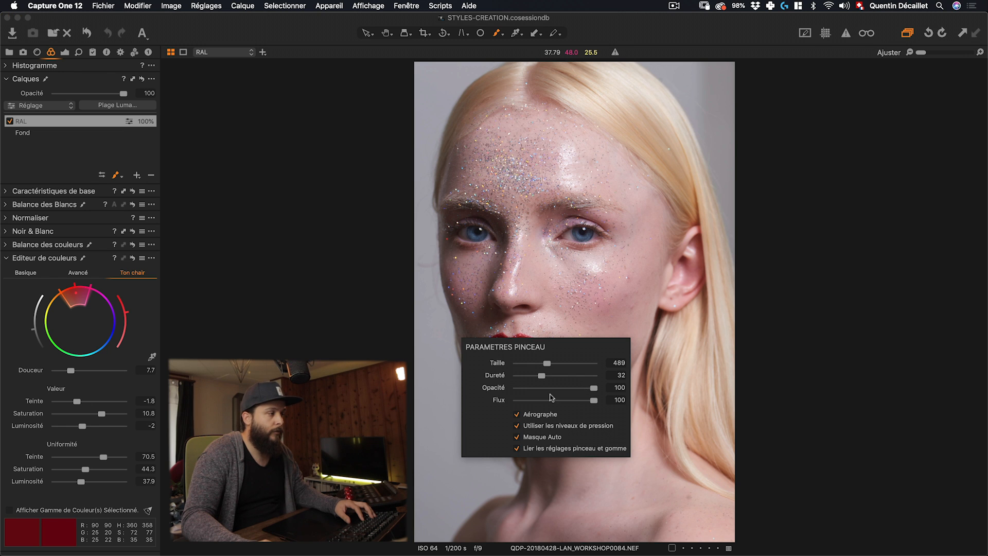
{"action": "left_click", "coordinate": [472, 205]}
{"action": "key", "text": "m"}
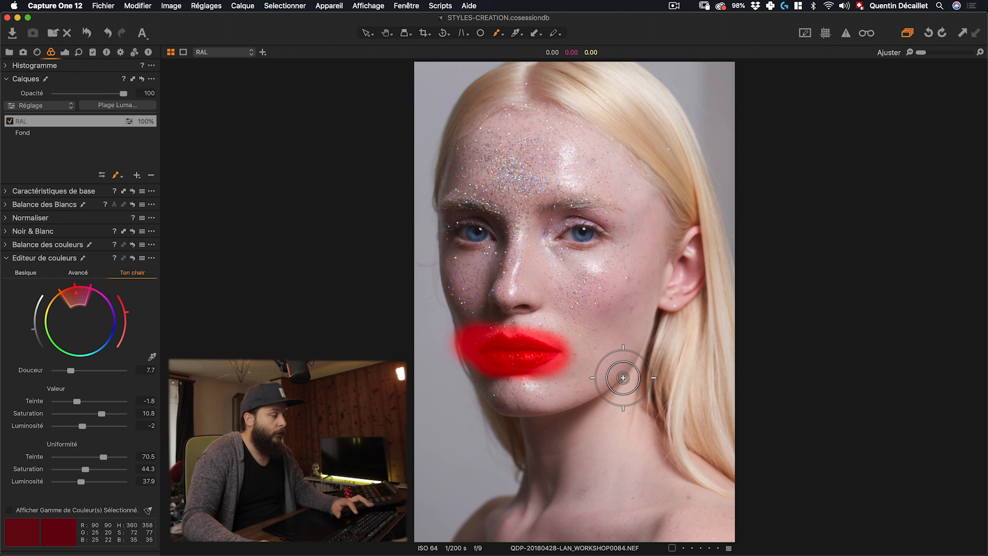
{"action": "key", "text": "m"}
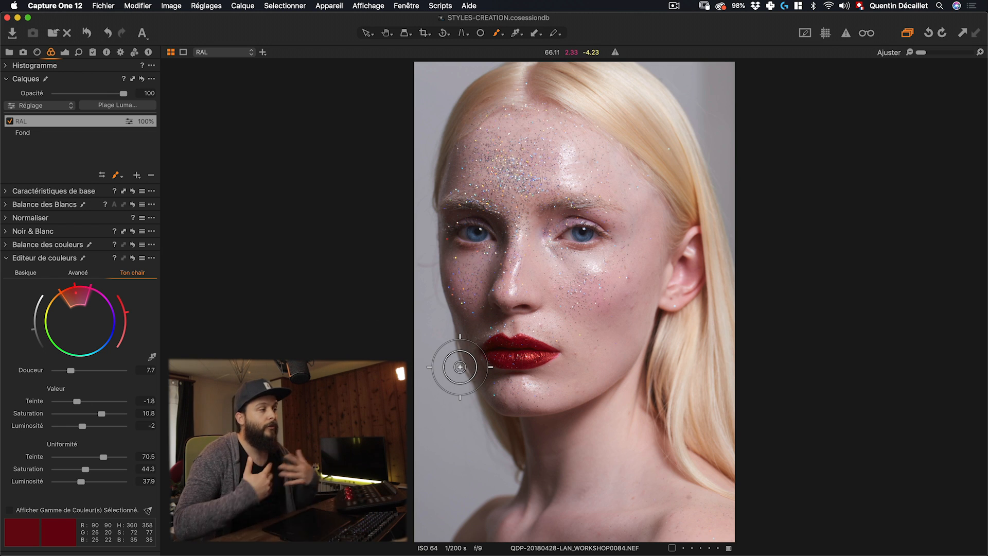
{"action": "left_click", "coordinate": [9, 122]}
Step: Add a new filled layer, place it beneath the RAL layer and name it LUMA
{"action": "left_click", "coordinate": [138, 177]}
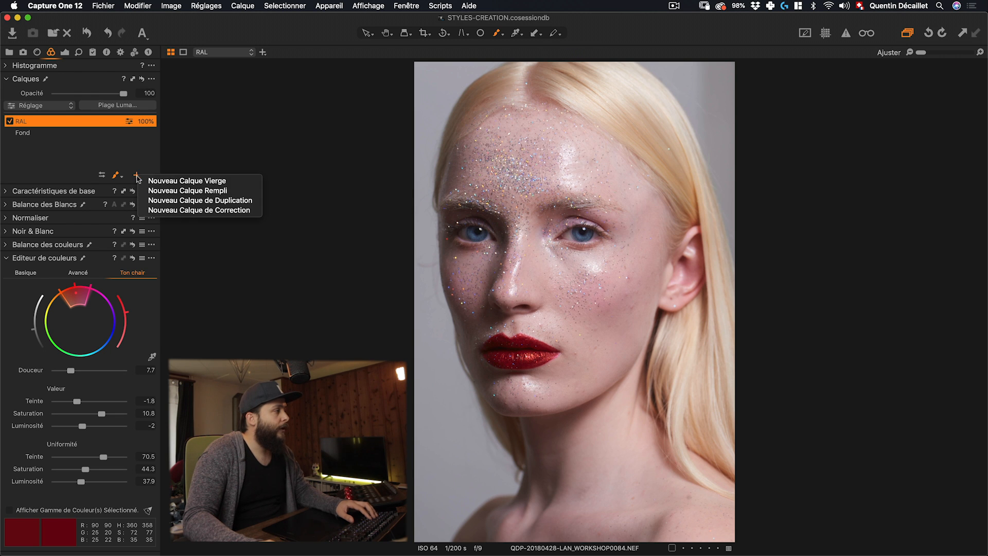
{"action": "left_click", "coordinate": [170, 191]}
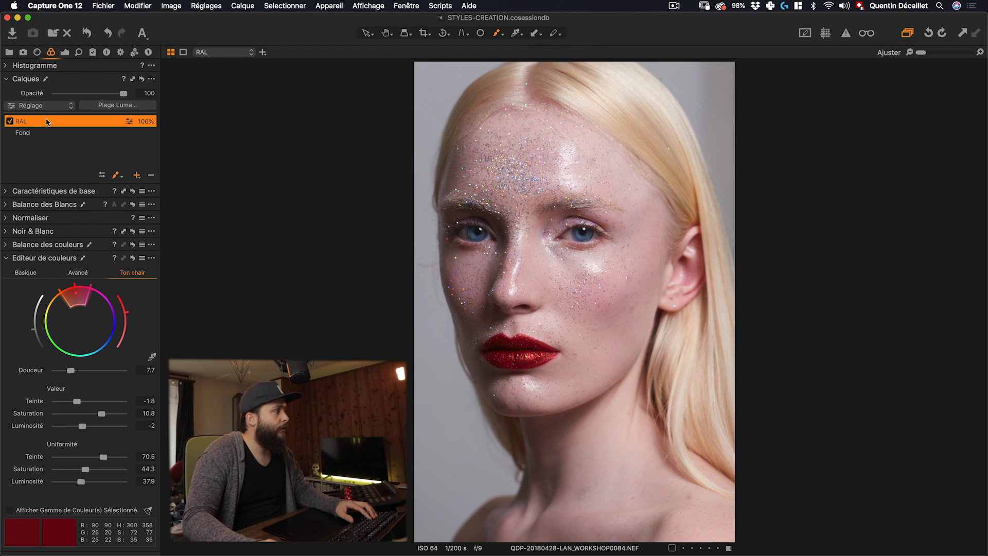
{"action": "left_click_drag", "start_coordinate": [40, 123], "coordinate": [37, 139]}
{"action": "double_click", "coordinate": [25, 132]}
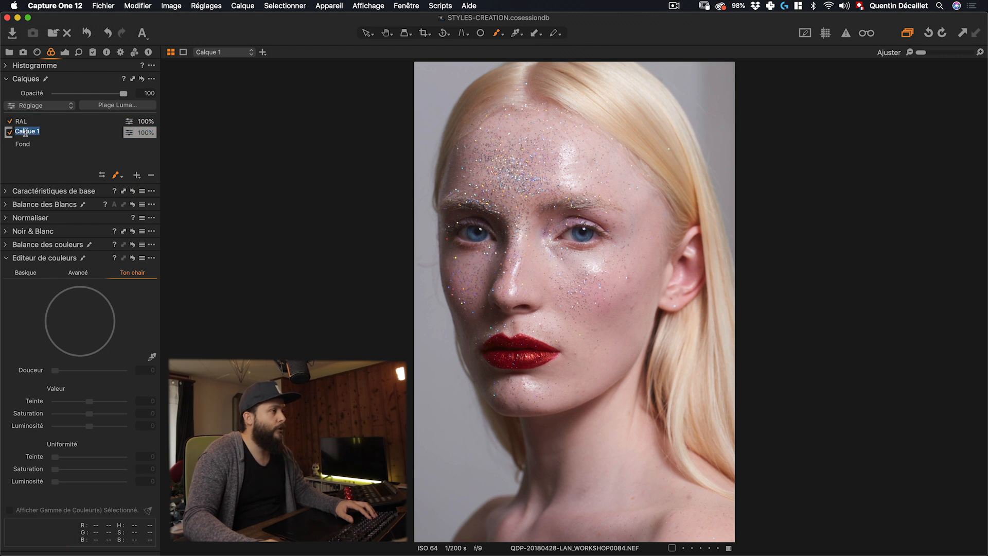
{"action": "type", "text": "Peau"}
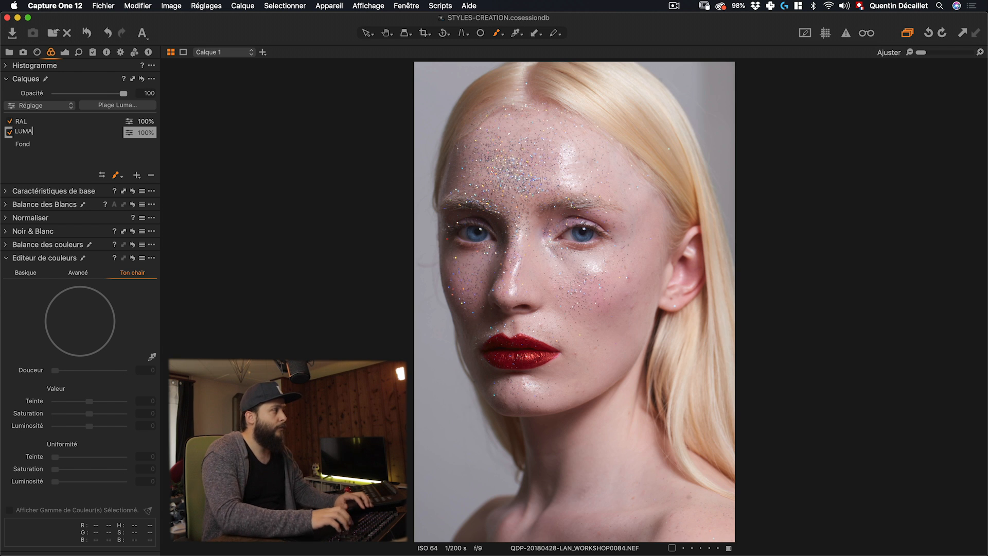
{"action": "key", "text": "Return"}
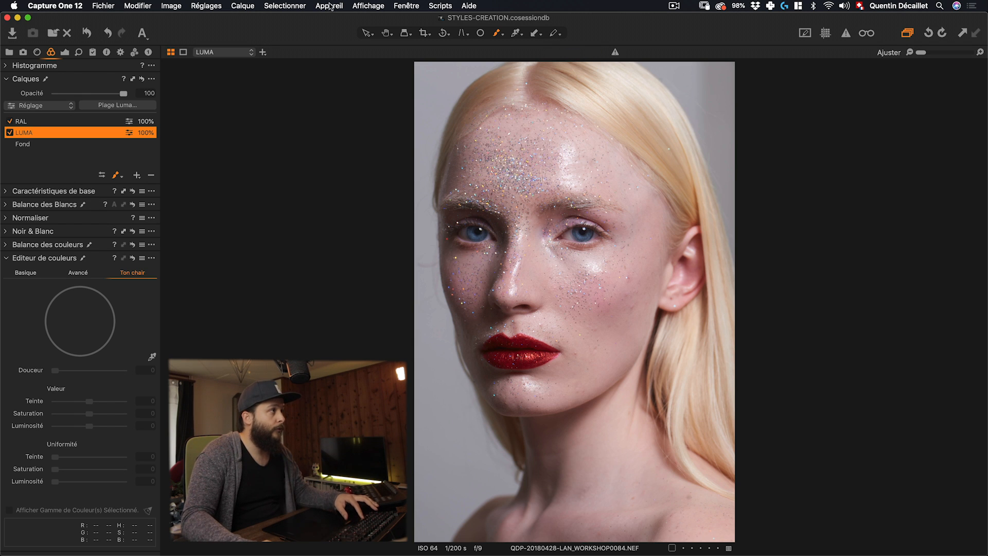
Step: Check which Lab values mode is active in the viewing options, leaving it as it is
{"action": "left_click", "coordinate": [368, 33]}
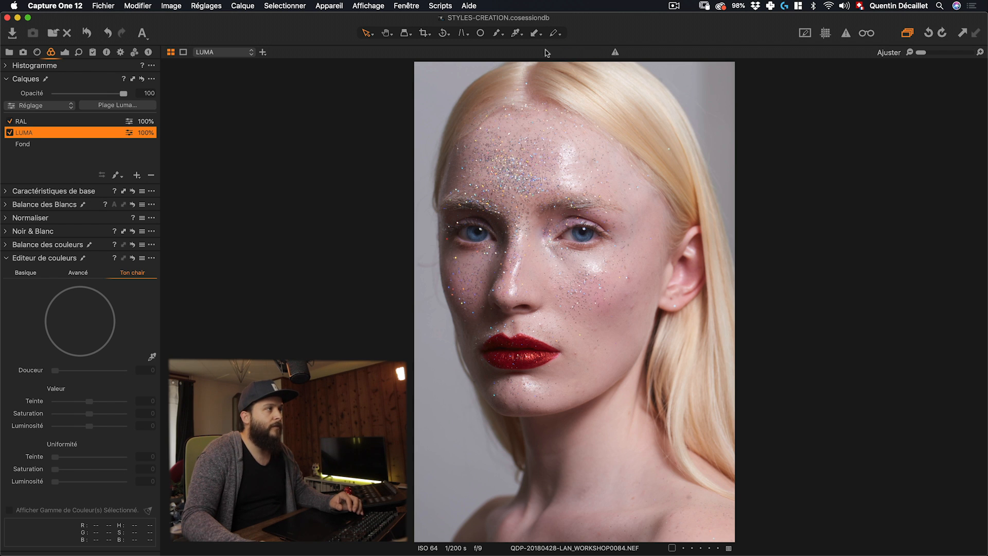
{"action": "left_click", "coordinate": [363, 5]}
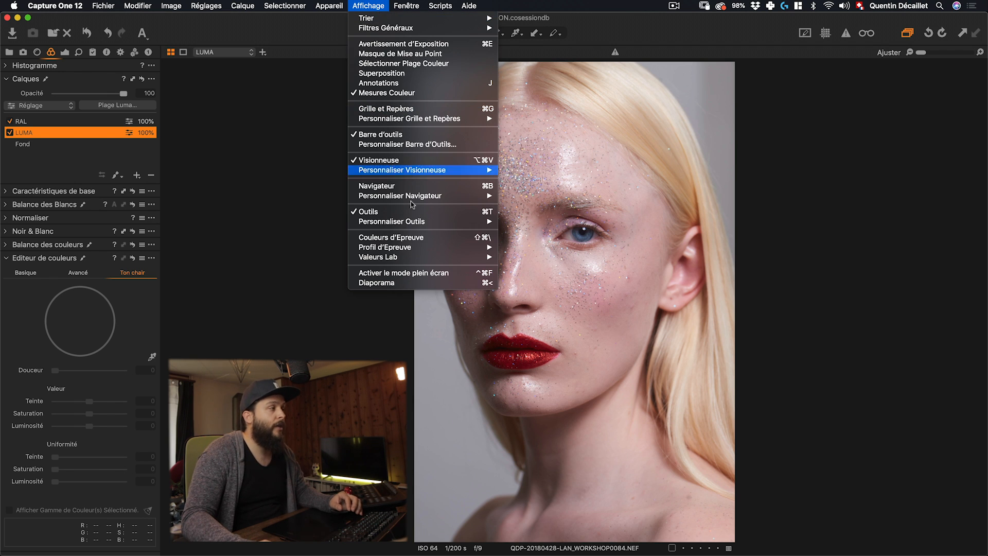
{"action": "mouse_move", "coordinate": [450, 260]}
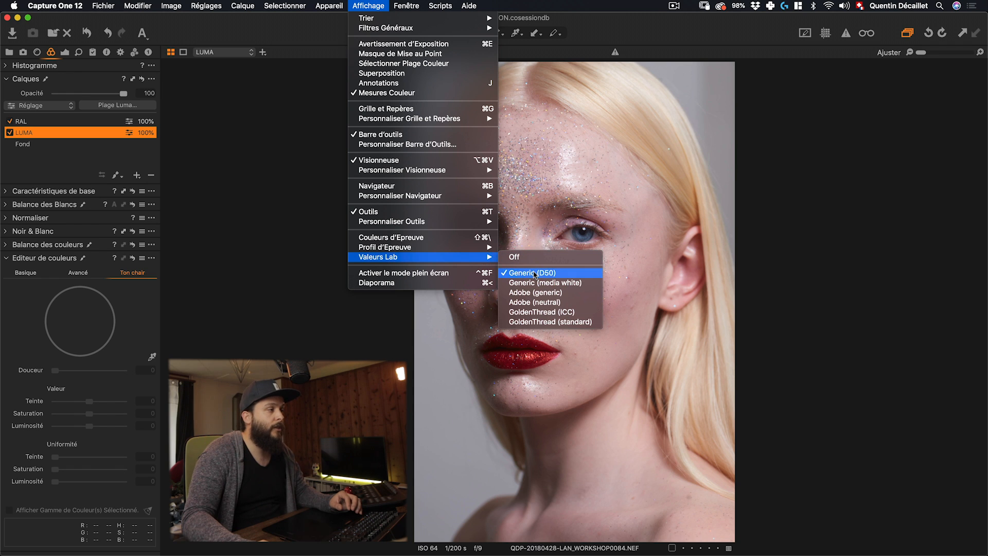
{"action": "left_click", "coordinate": [582, 164]}
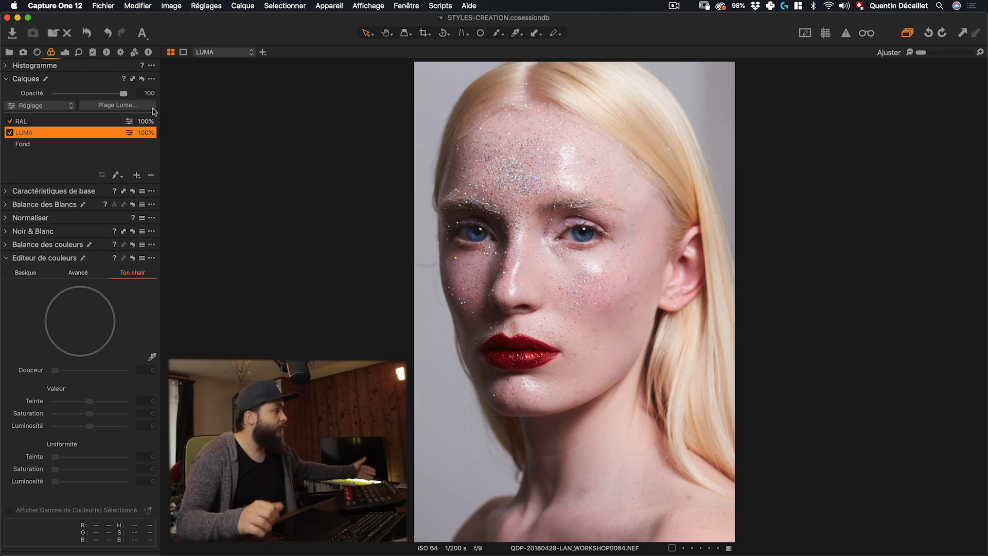
Step: Set the LUMA layer's contrast to 9, saturation 1, highlights 9, clarity 13 and structure 5, and compare the image with the layer off
{"action": "left_click", "coordinate": [63, 53]}
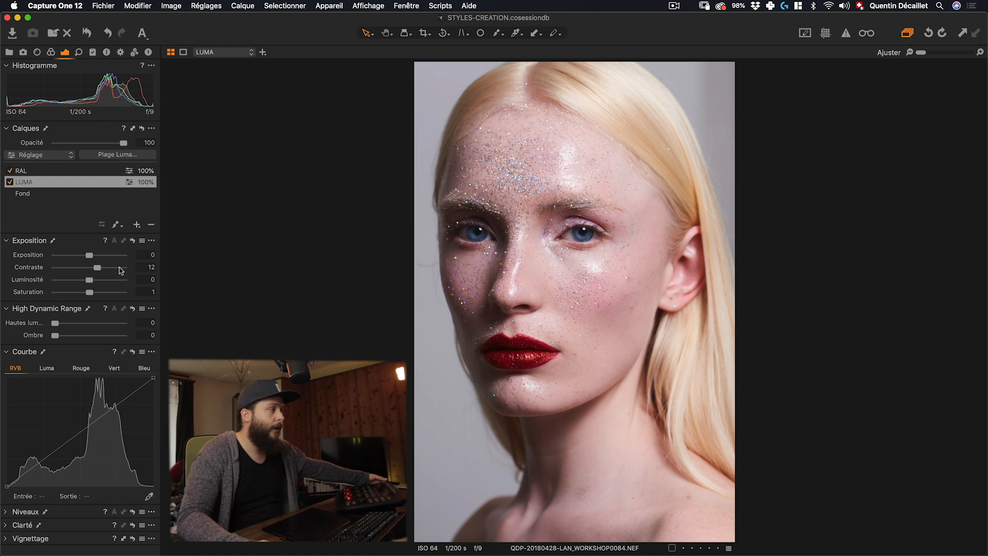
{"action": "key", "text": "super+z"}
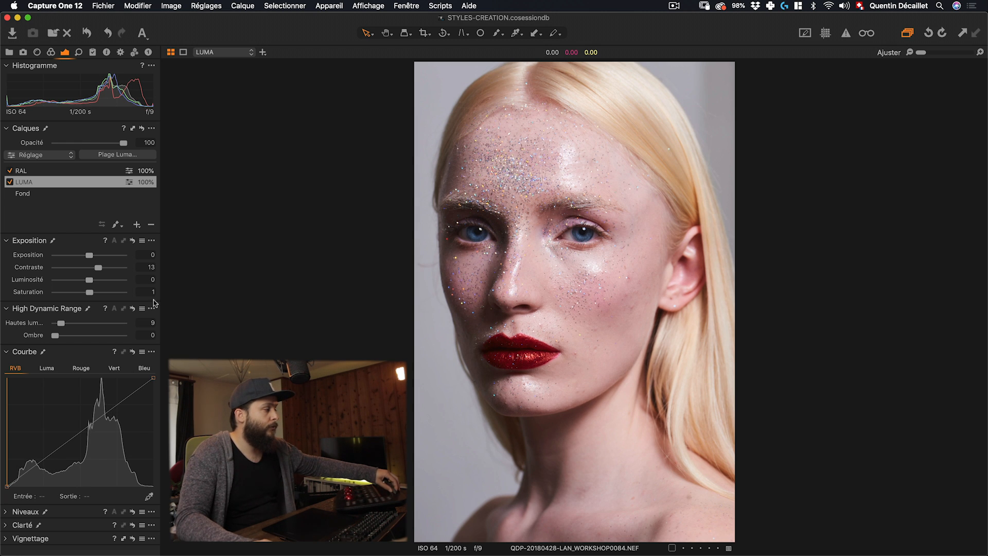
{"action": "left_click", "coordinate": [10, 525]}
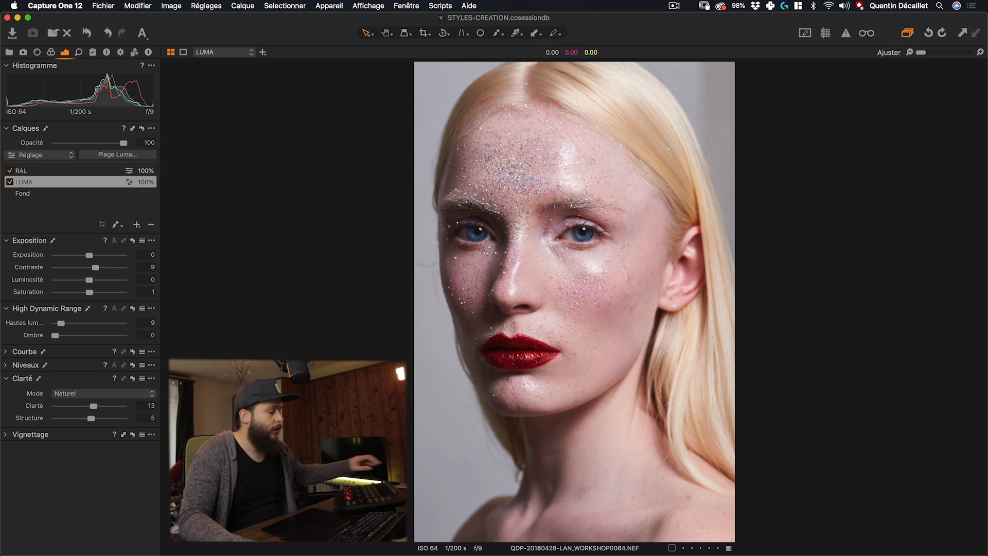
{"action": "left_click", "coordinate": [9, 182]}
{"action": "left_click", "coordinate": [9, 182]}
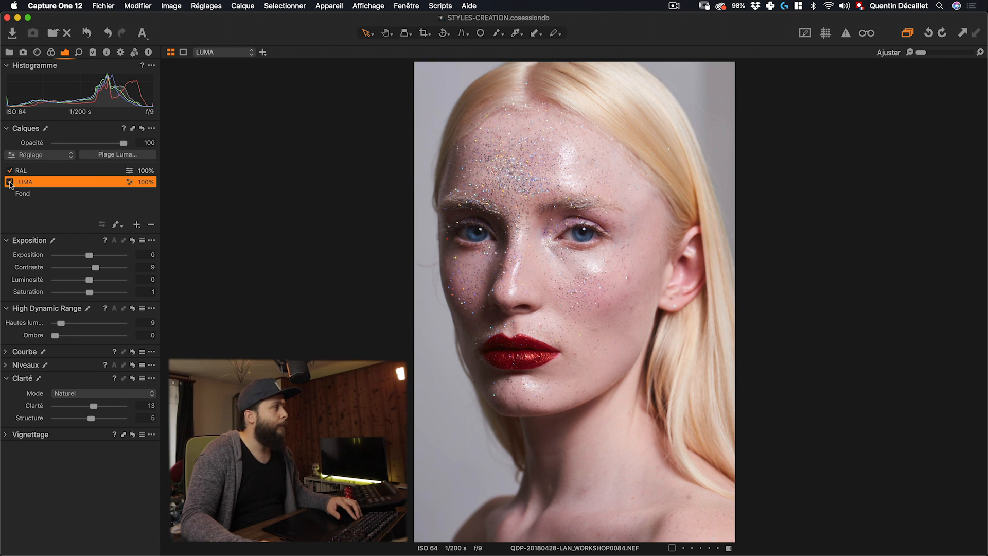
Step: Add a new layer above RAL, name it CC and set its saturation to -7
{"action": "left_click", "coordinate": [137, 224]}
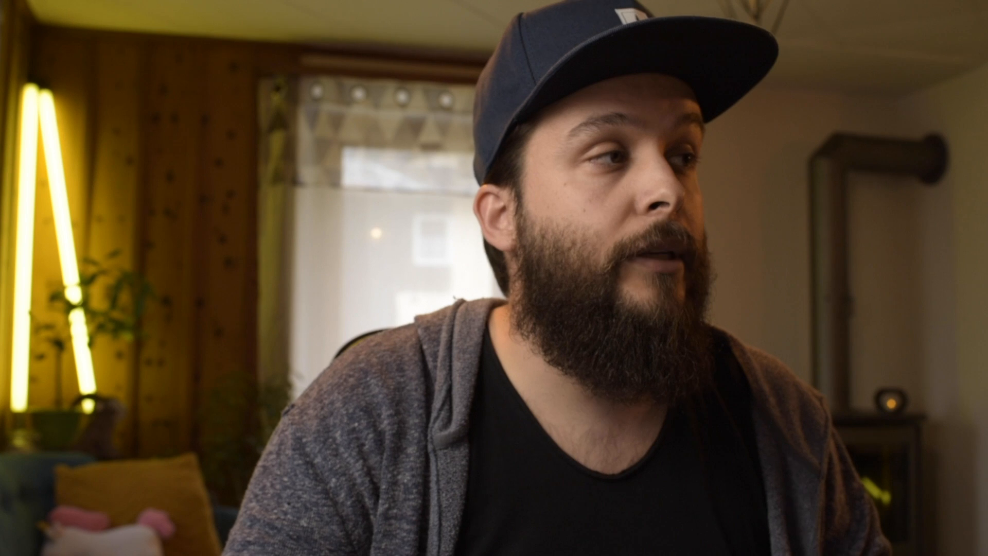
{"action": "type", "text": "COU"}
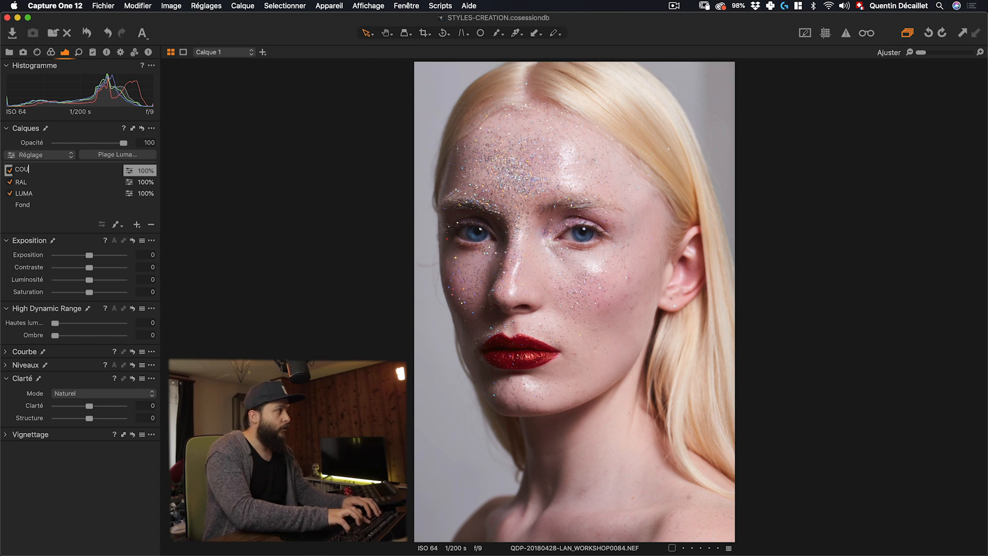
{"action": "type", "text": "LEURS"}
{"action": "key", "text": "super+a"}
{"action": "type", "text": "TC"}
{"action": "key", "text": "Return"}
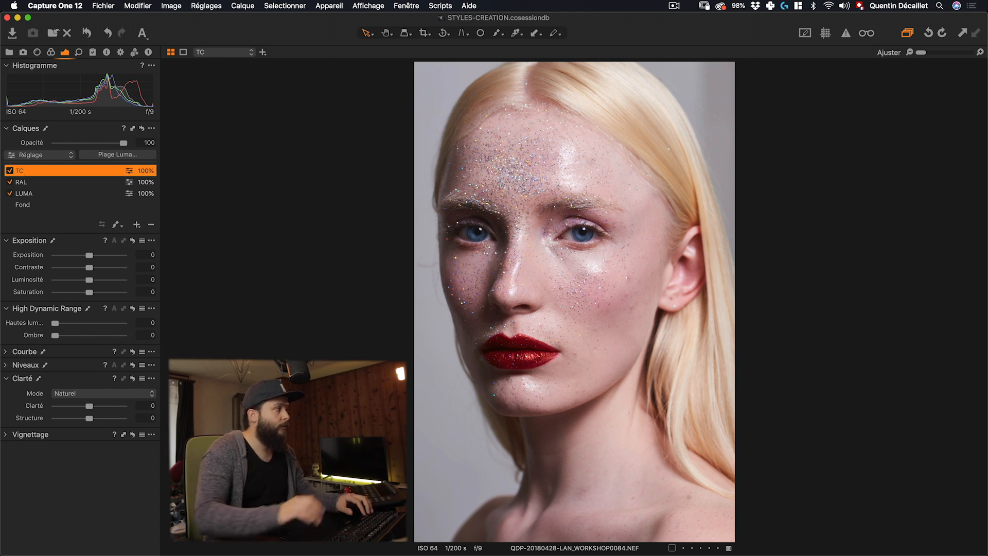
{"action": "double_click", "coordinate": [19, 171]}
{"action": "type", "text": "CC"}
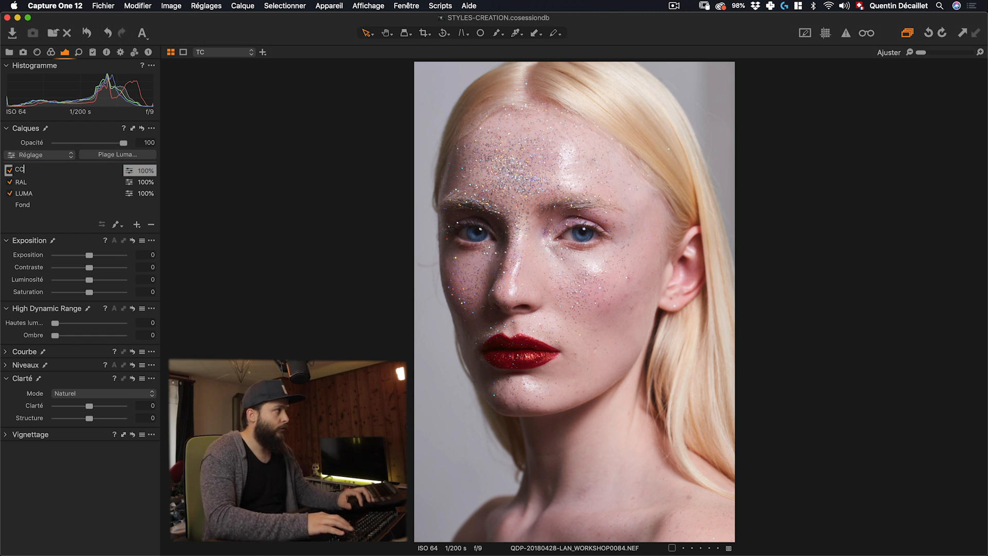
{"action": "key", "text": "Return"}
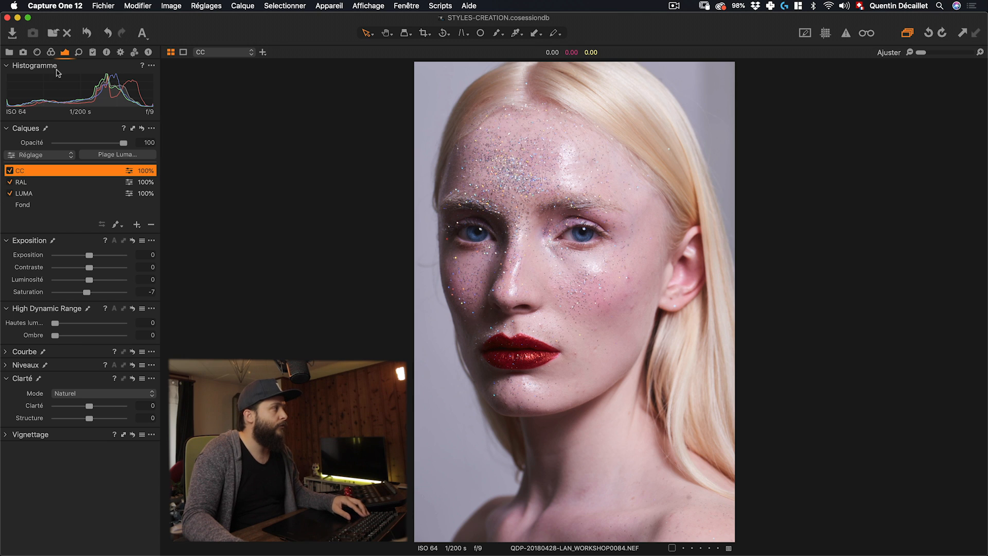
Step: Set the CC layer's white balance to 5288 Kelvin and tint 1.4, and compare it with the unadjusted version
{"action": "left_click", "coordinate": [51, 52]}
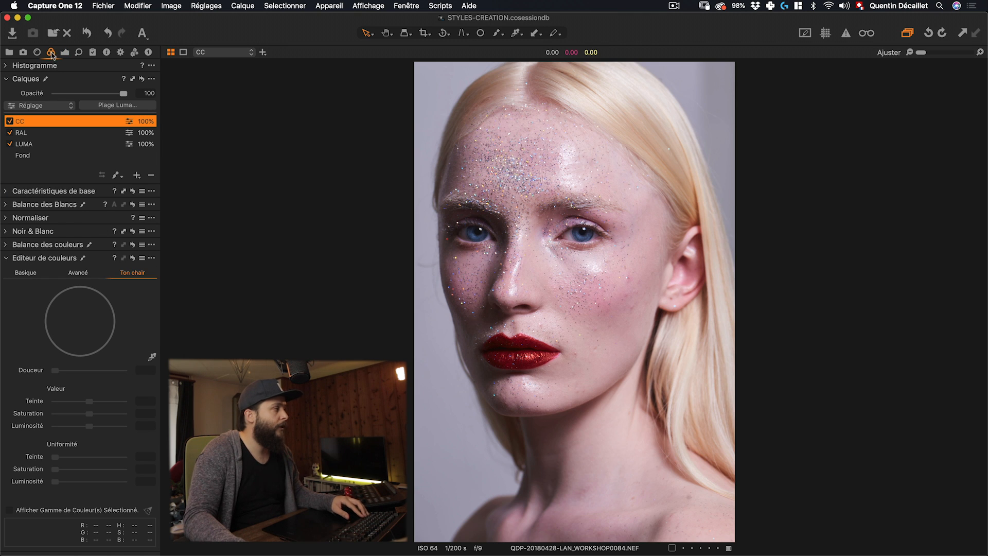
{"action": "left_click", "coordinate": [4, 206]}
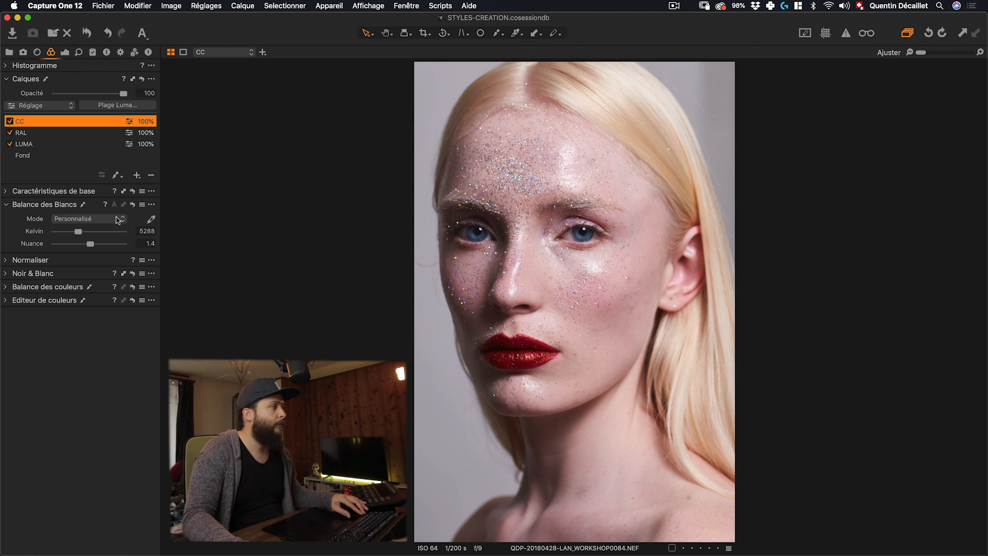
{"action": "left_click", "coordinate": [132, 205]}
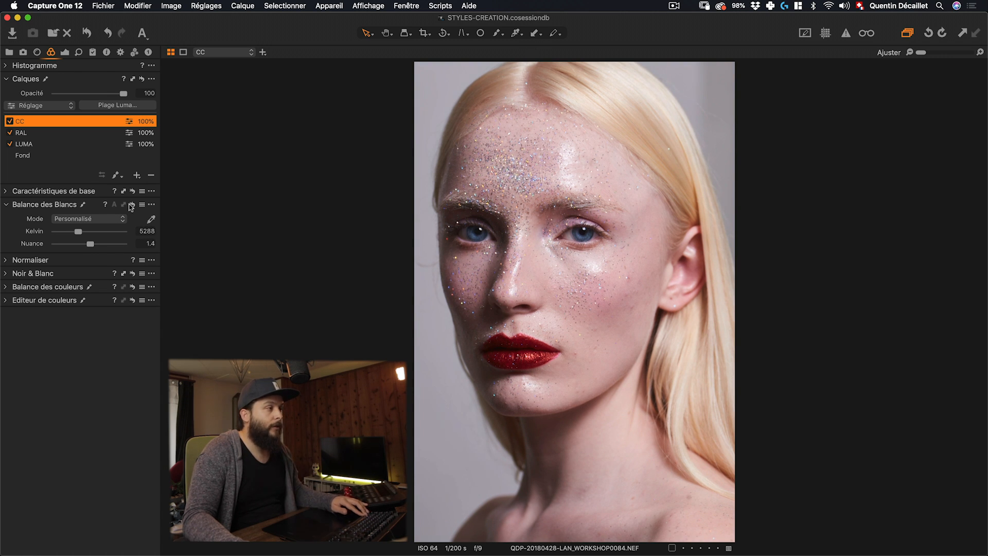
{"action": "left_click", "coordinate": [88, 33]}
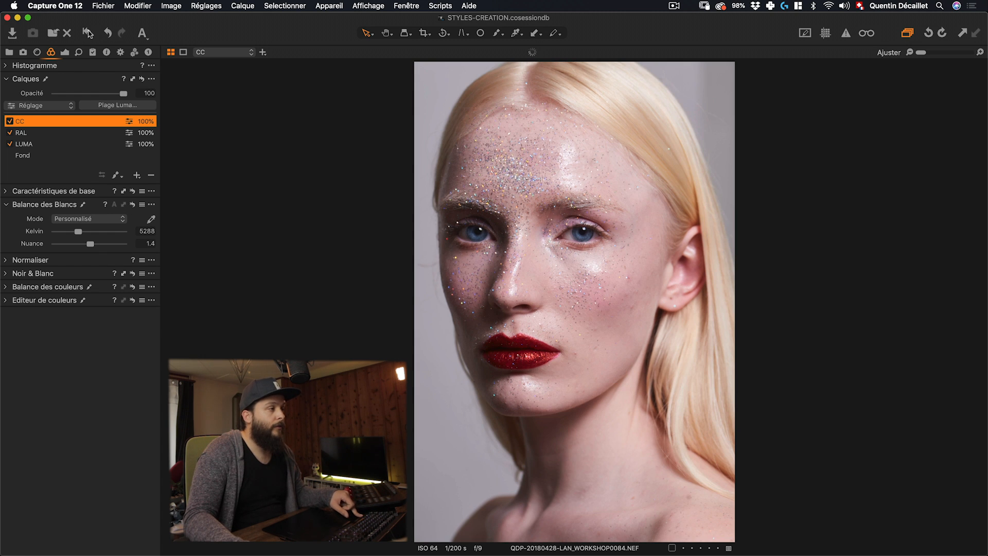
Step: Add another layer above CC and name it CG
{"action": "left_click", "coordinate": [138, 175]}
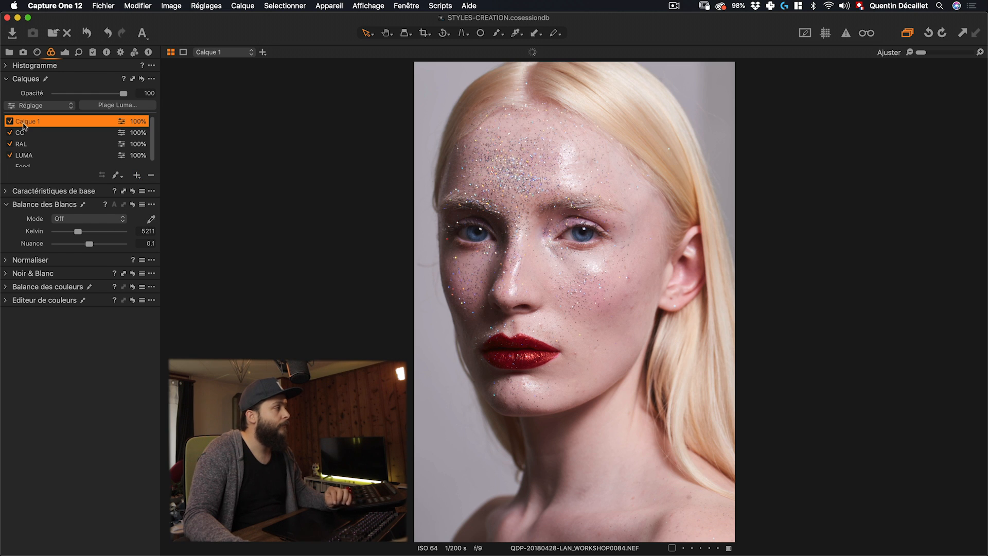
{"action": "double_click", "coordinate": [27, 120]}
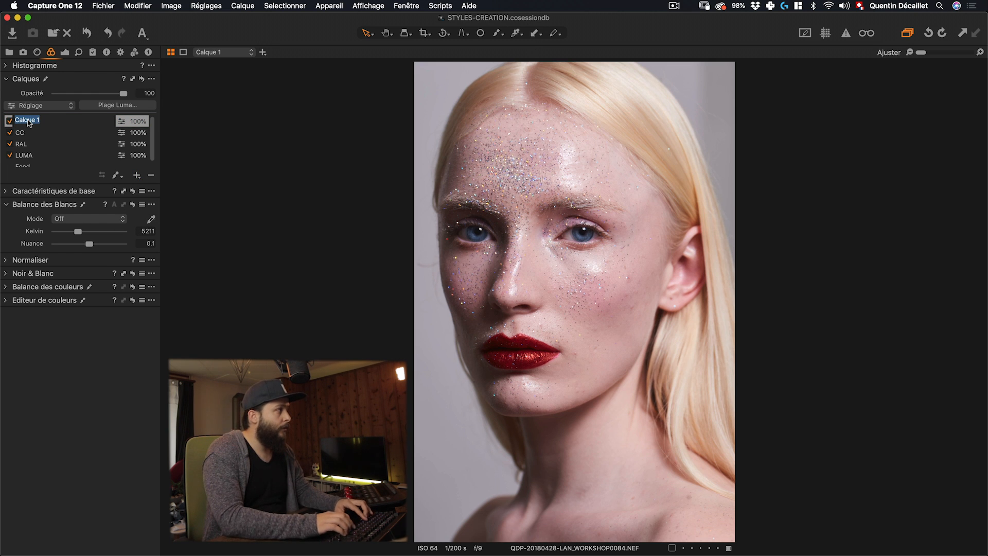
{"action": "key", "text": "Return"}
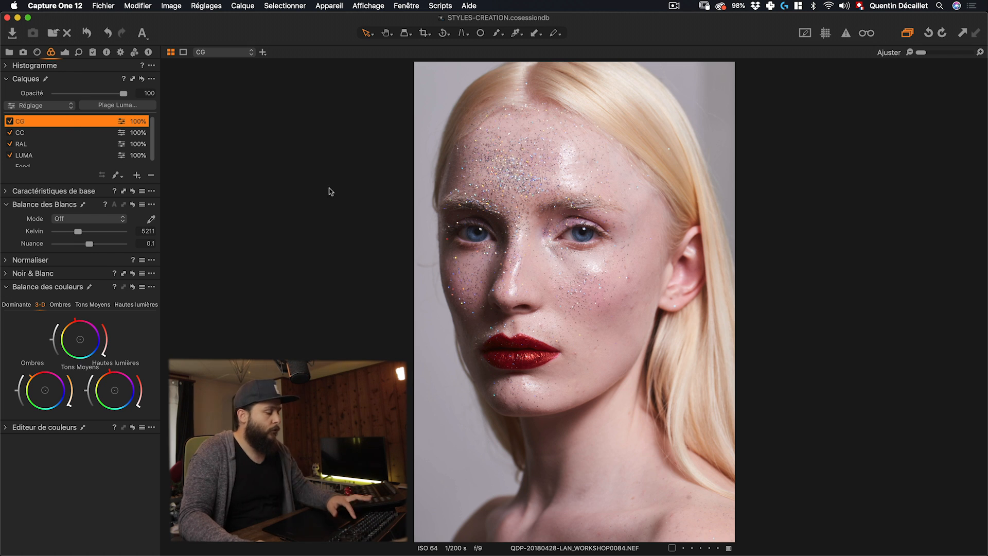
Step: Tint the CG layer's shadows orange and midtones red with the three-way Color Balance, try blue highlights, and undo the highlight tint
{"action": "key", "text": "m"}
{"action": "key", "text": "m"}
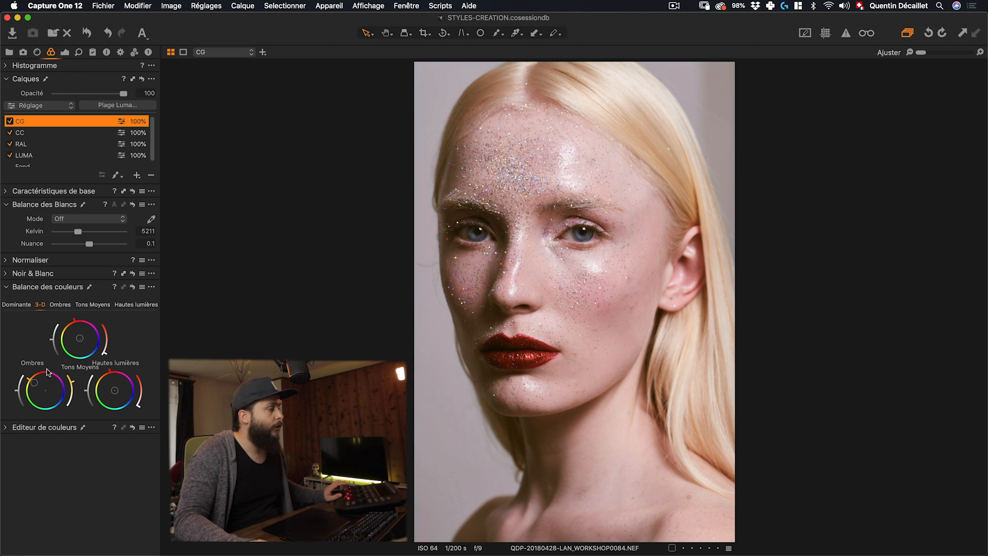
{"action": "left_click_drag", "start_coordinate": [80, 339], "coordinate": [78, 329]}
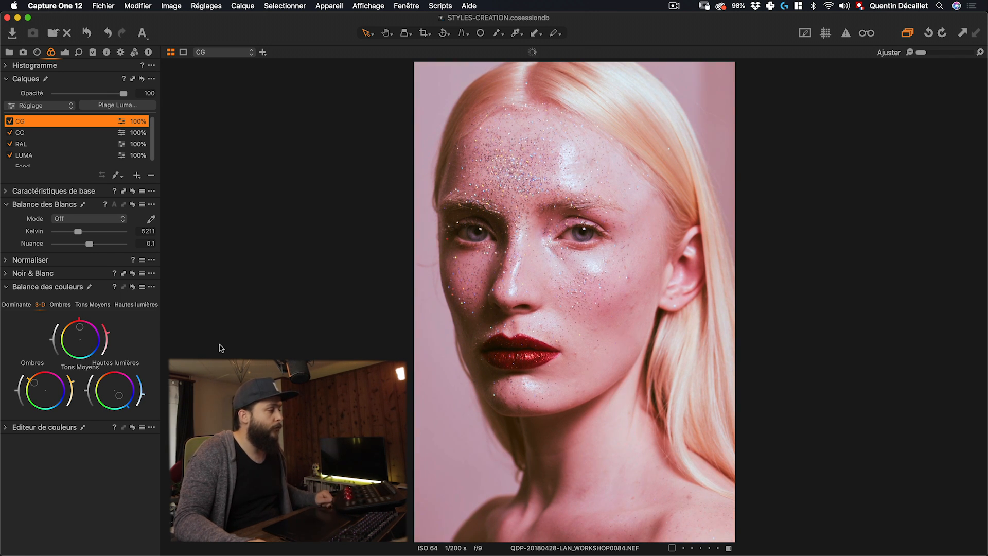
{"action": "key", "text": "super+z"}
{"action": "key", "text": "super+z"}
{"action": "key", "text": "super+z"}
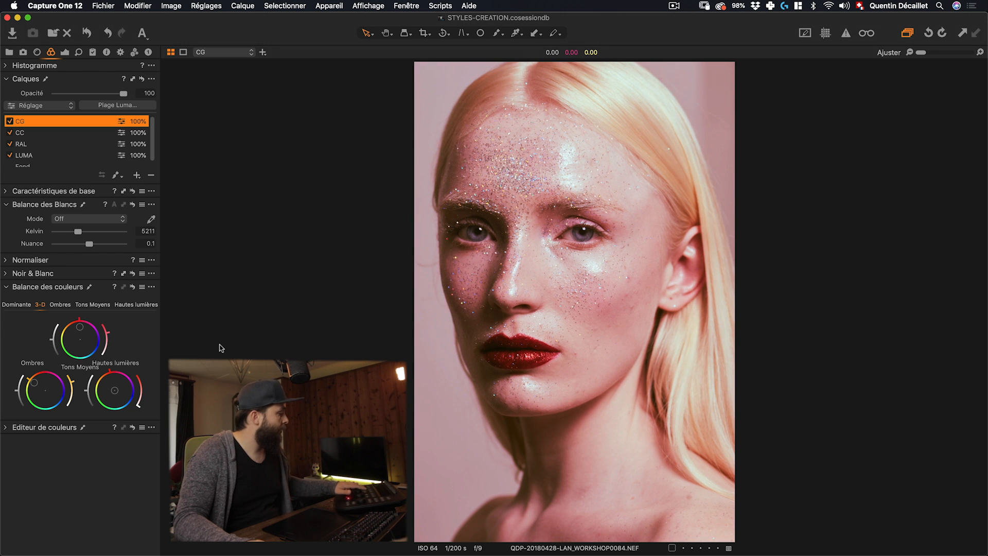